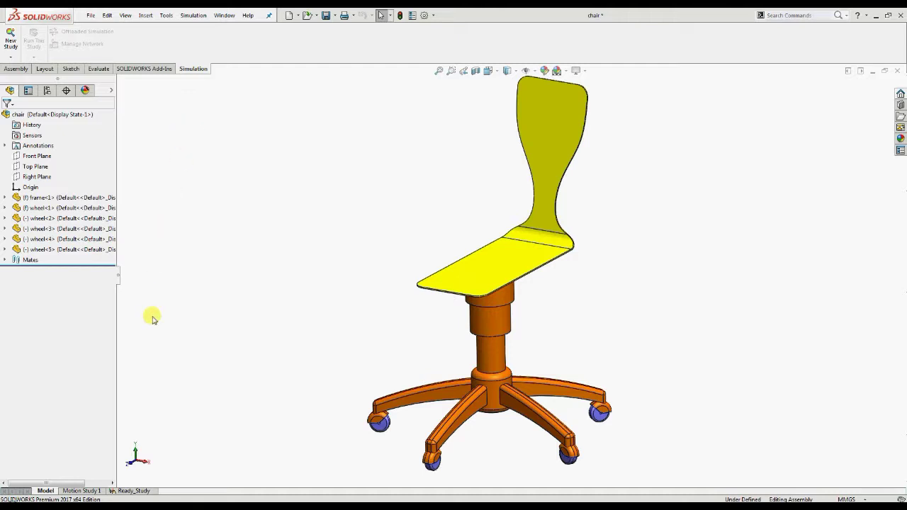
left_click(137, 494)
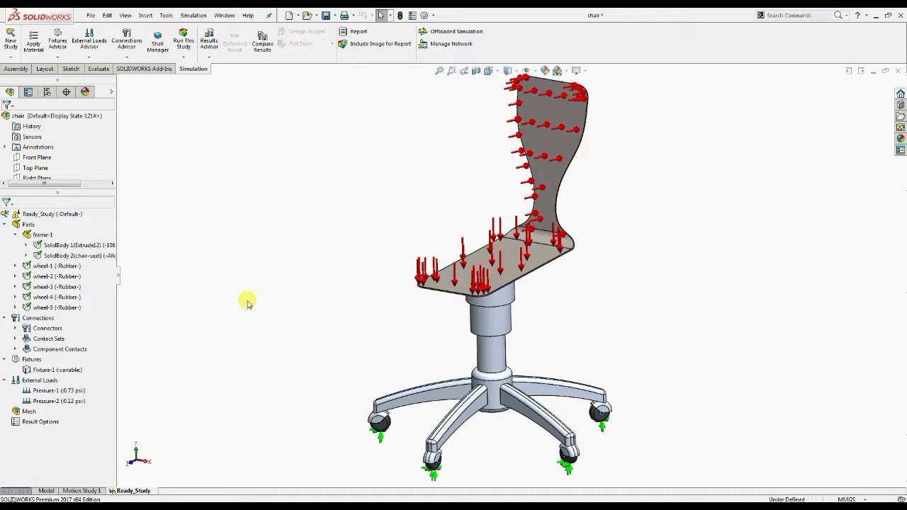
middle_click_drag(439, 432, 457, 361)
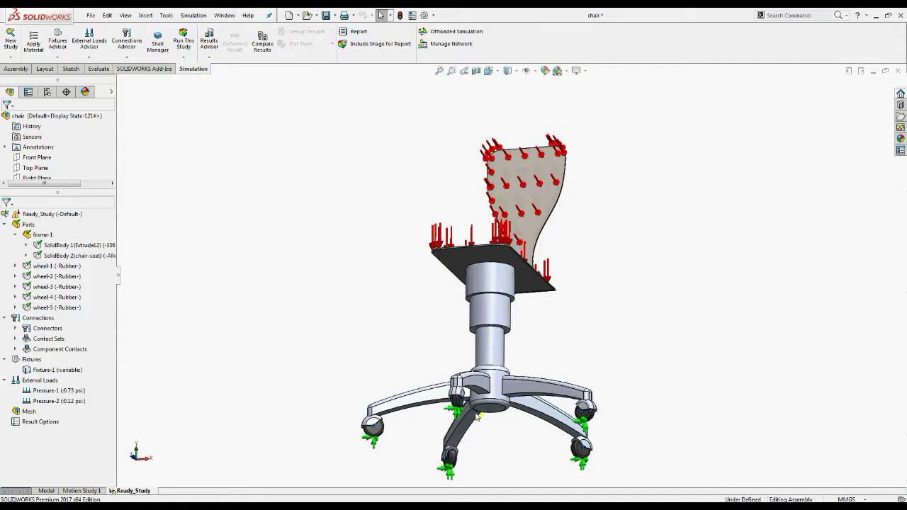
scroll(455, 383, "down", 5)
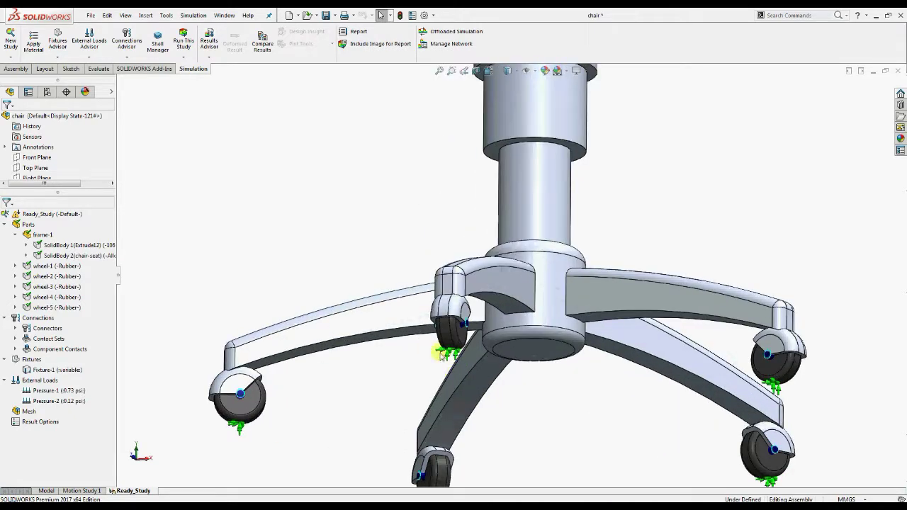
scroll(585, 234, "up", 5)
middle_click_drag(585, 235, 583, 158)
scroll(565, 319, "up", 2)
scroll(551, 212, "down", 2)
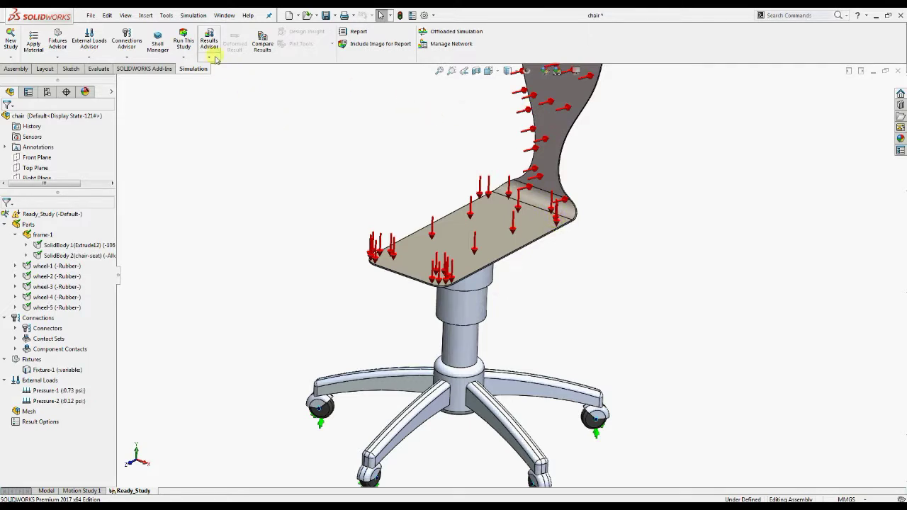
Run Ready_Study and view its Displacement1 plot, peaking at 28.18 mm, across the whole backrest
left_click(183, 39)
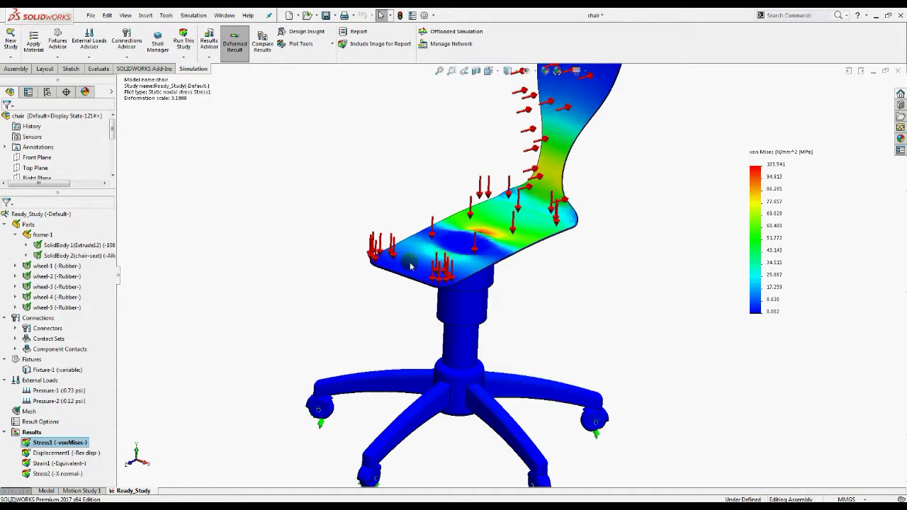
left_click(78, 453)
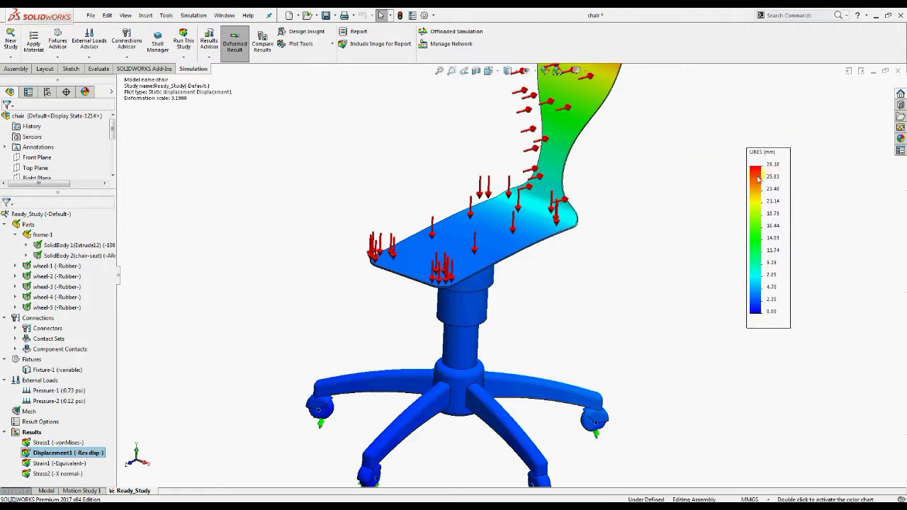
scroll(637, 269, "up", 3)
middle_click_drag(637, 269, 619, 166)
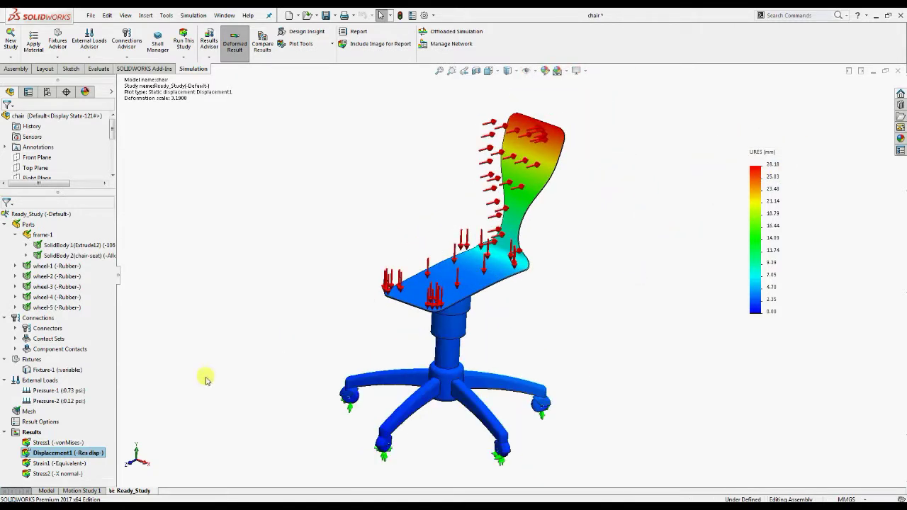
Hide the Displacement1 plot and turn the chair to a side view of the seat
right_click(83, 451)
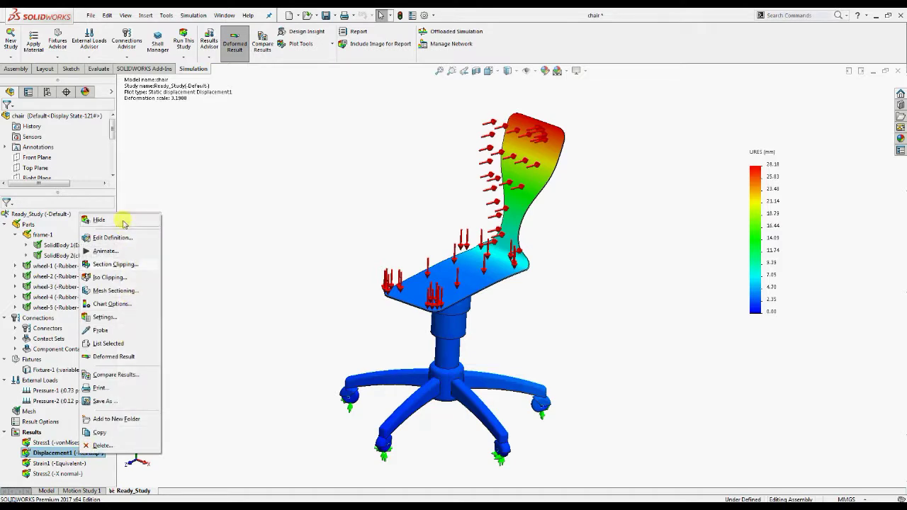
left_click(99, 220)
middle_click_drag(395, 189, 573, 186)
scroll(521, 232, "down", 5)
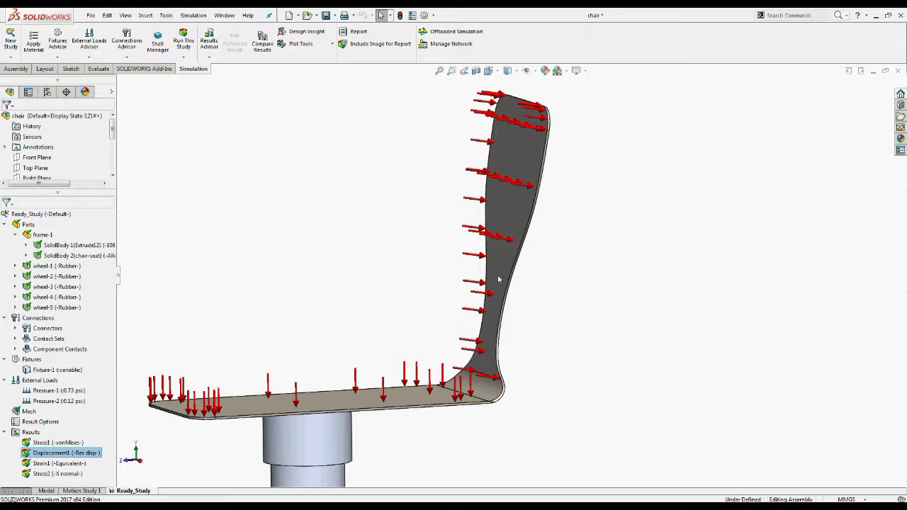
Open the frame<1> component as its own part from the chair model
left_click(45, 490)
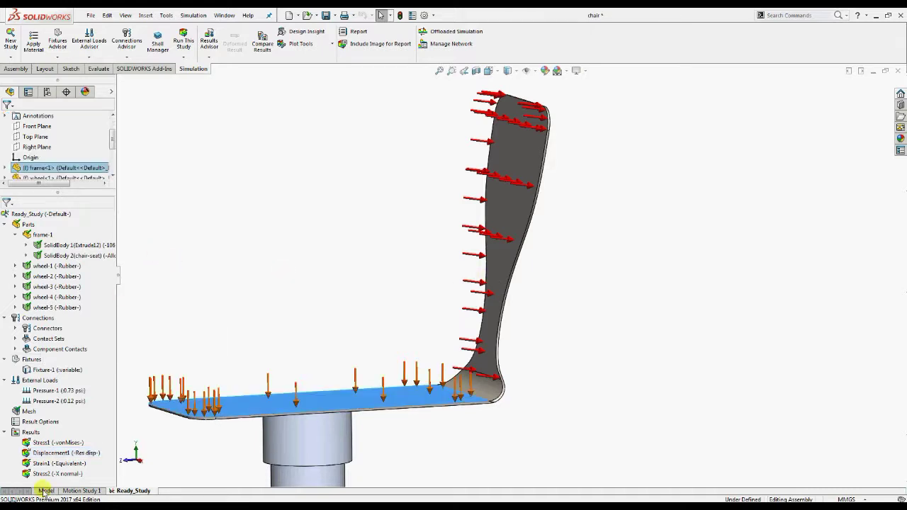
left_click(36, 197)
left_click(153, 167)
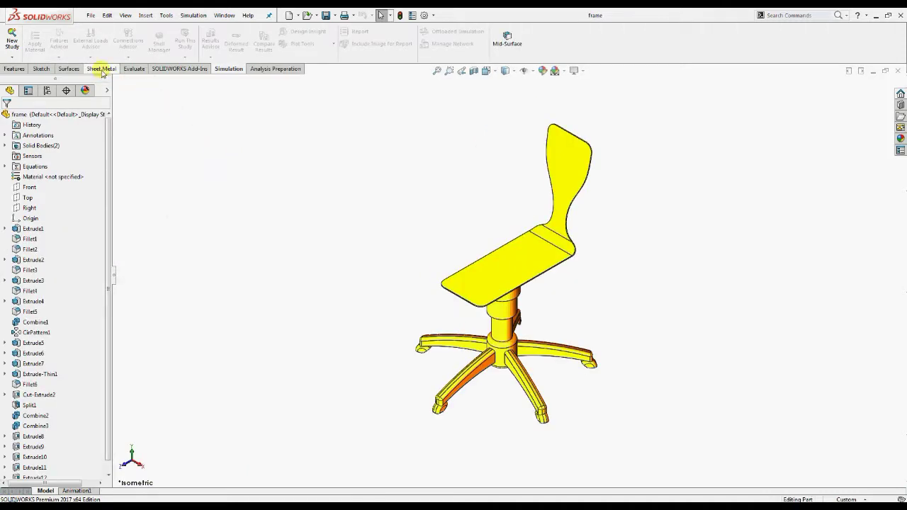
Insert Bends on the seat with the backrest face fixed, then close and save the part
left_click(101, 69)
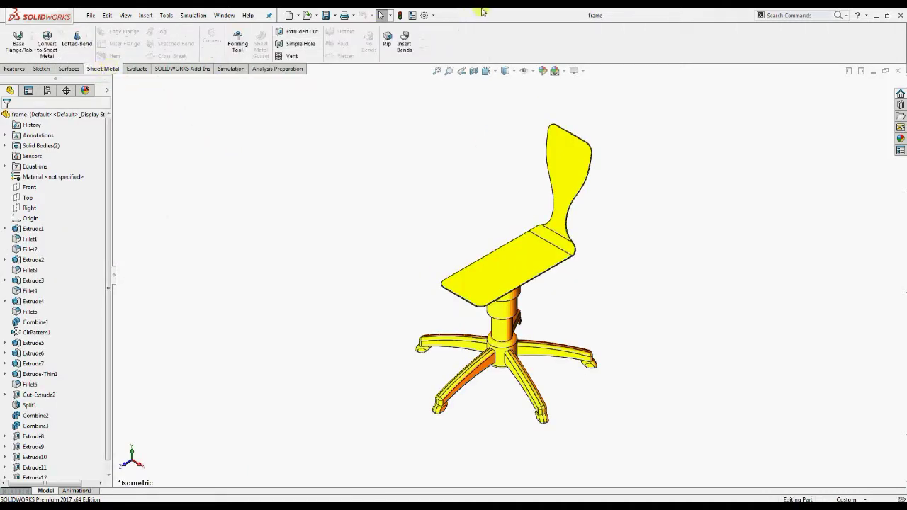
left_click(407, 47)
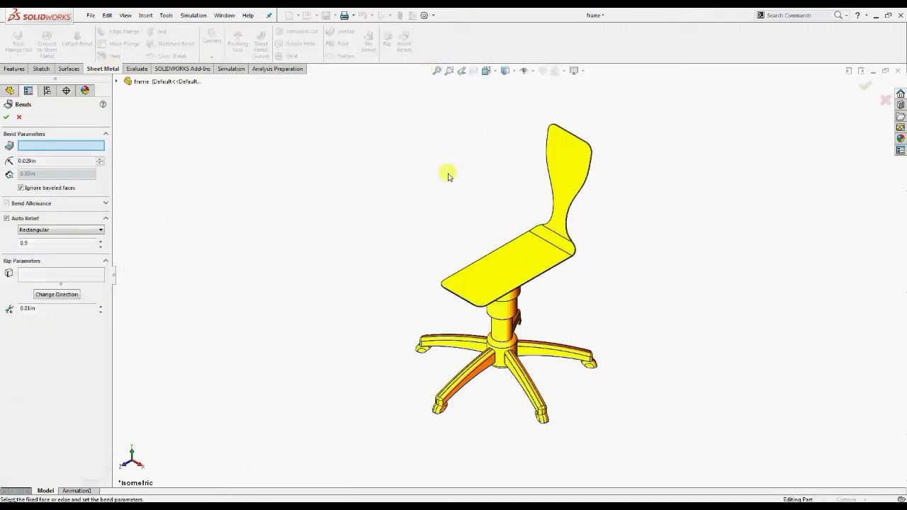
left_click(560, 165)
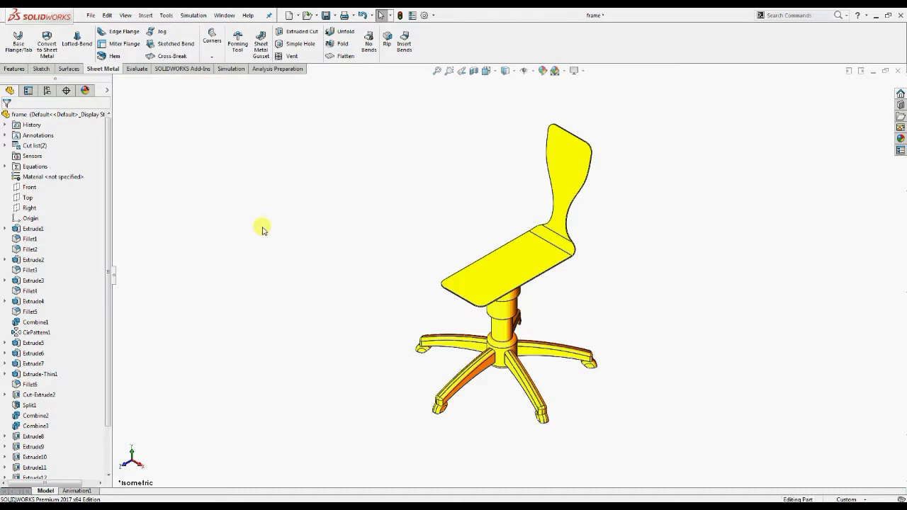
scroll(71, 386, "down", 2)
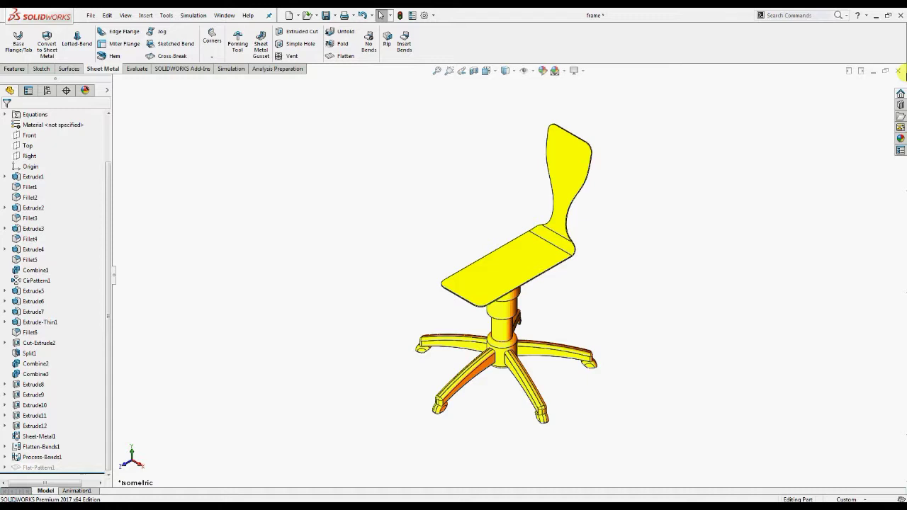
left_click(898, 71)
left_click(436, 257)
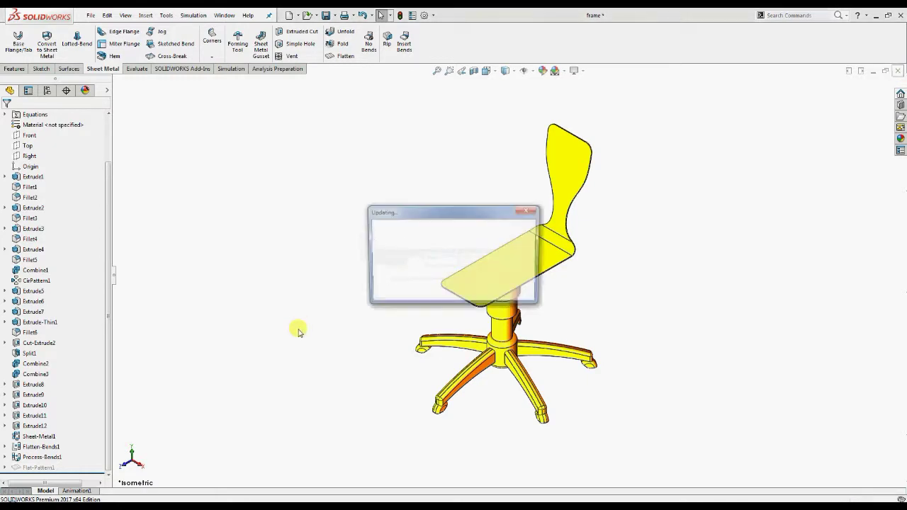
Copy Ready_Study, with its fixture and both pressure loads, into a new study named 'Sheet Metal'
key("f")
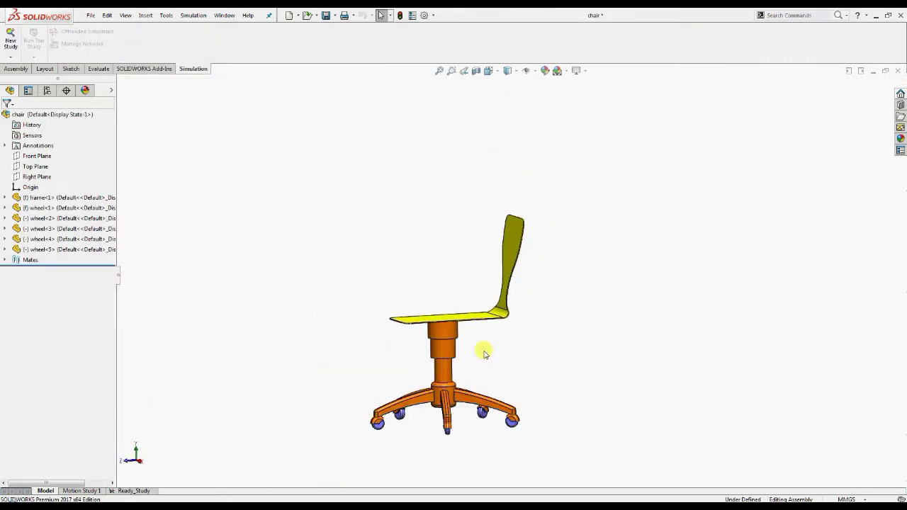
key("ctrl+7")
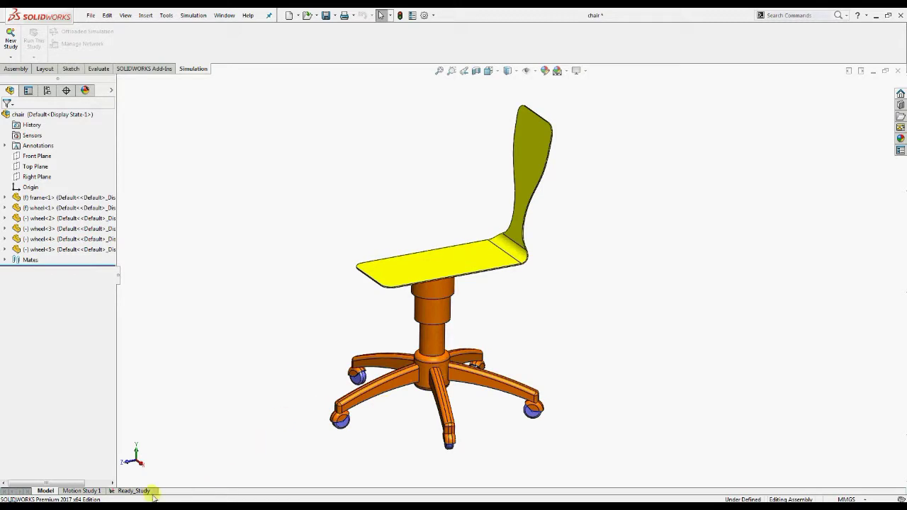
left_click(148, 492)
right_click(147, 496)
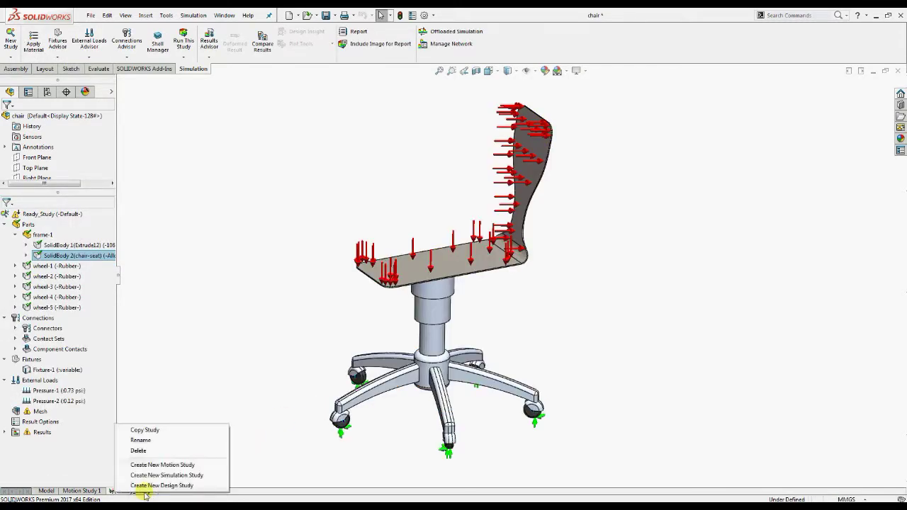
left_click(168, 430)
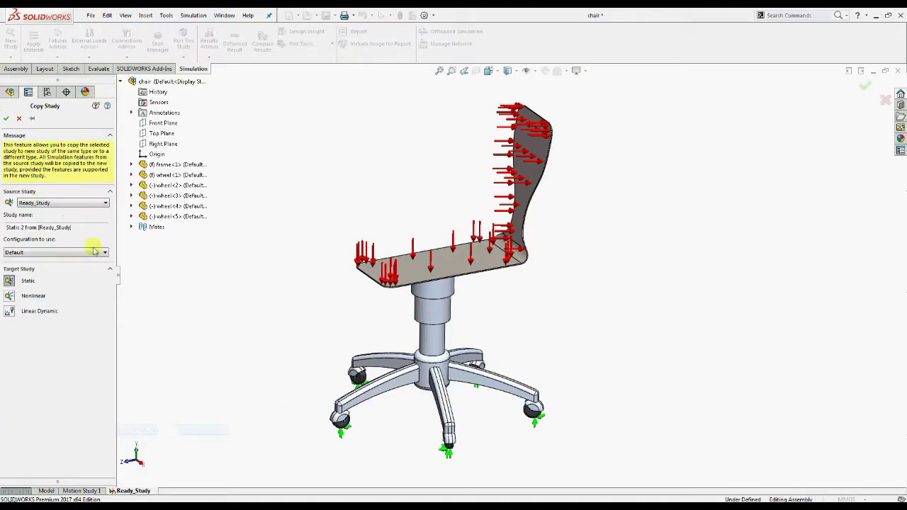
left_click_drag(70, 226, 2, 206)
type("Sheet Metal")
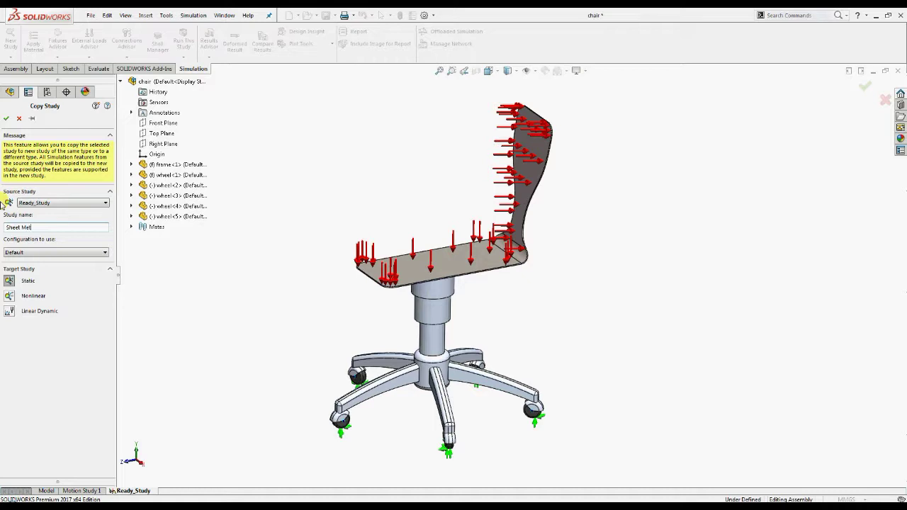
left_click(7, 120)
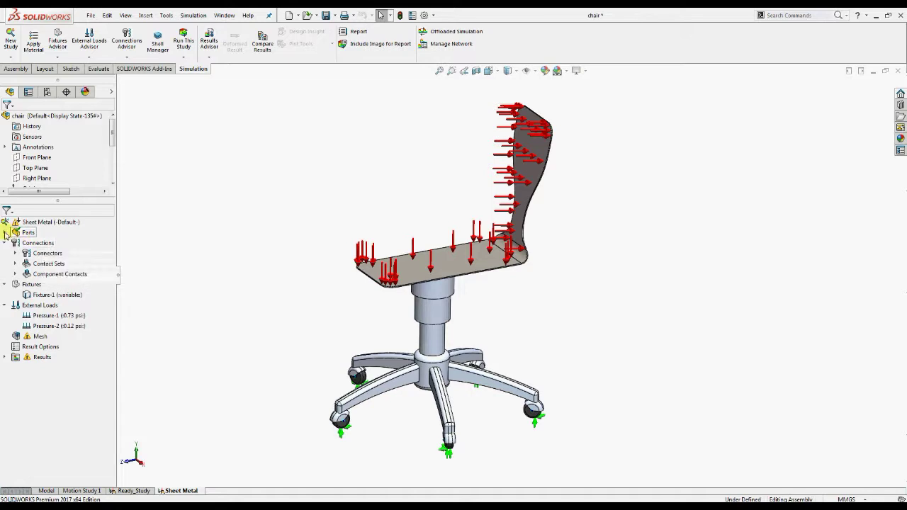
Treat frame-1's chair-seat body as sheet metal and confirm its 3.00 mm shell definition
left_click(5, 233)
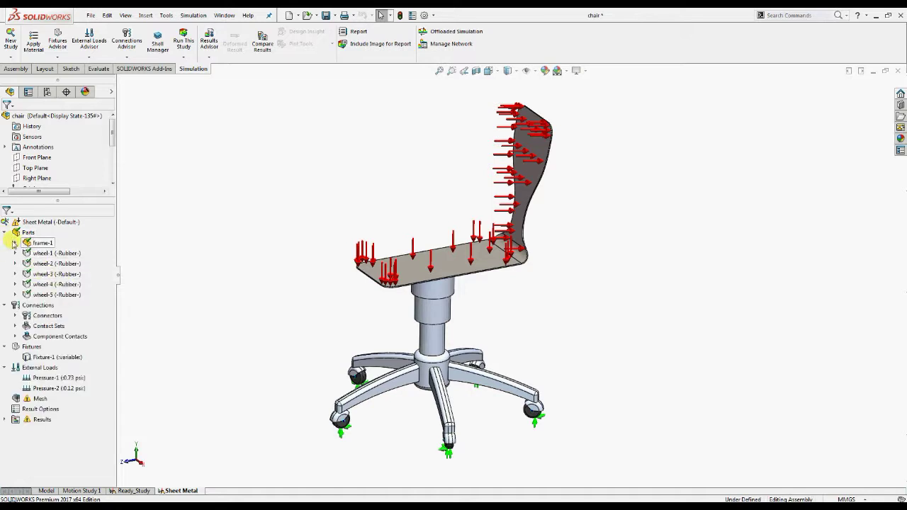
left_click(14, 243)
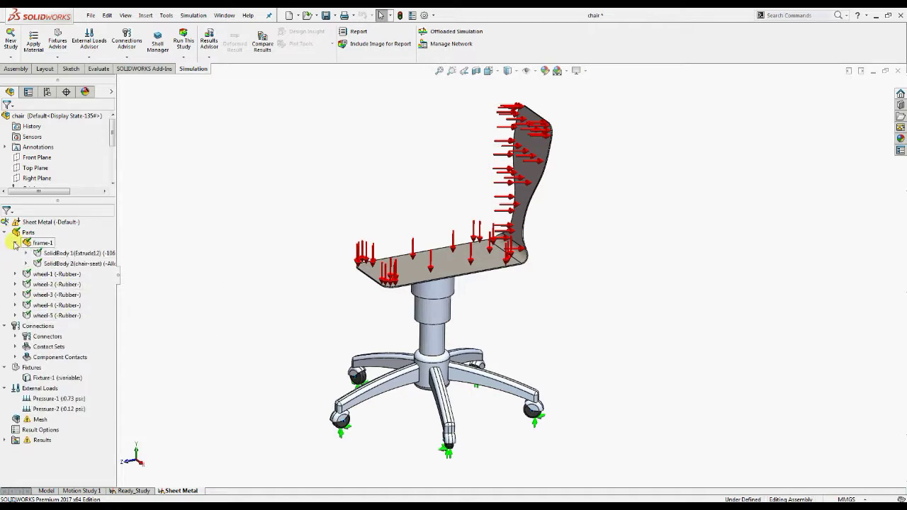
right_click(76, 265)
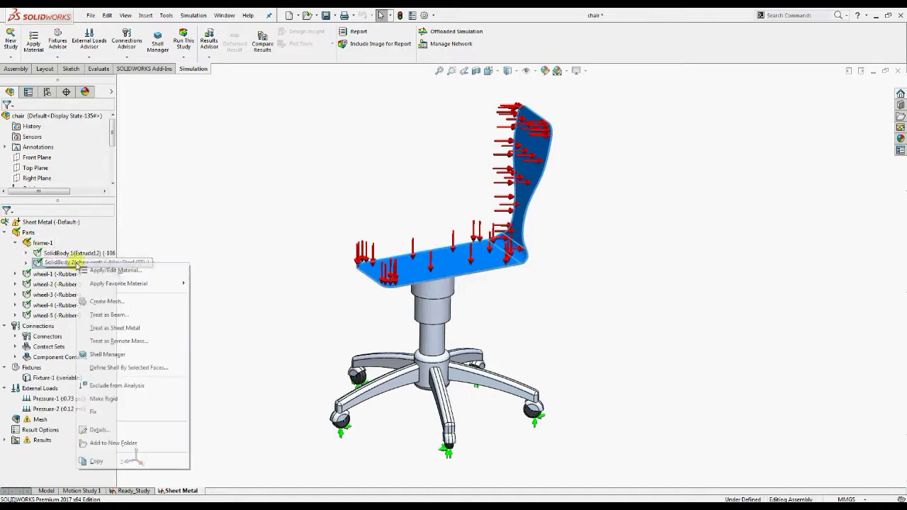
left_click(110, 328)
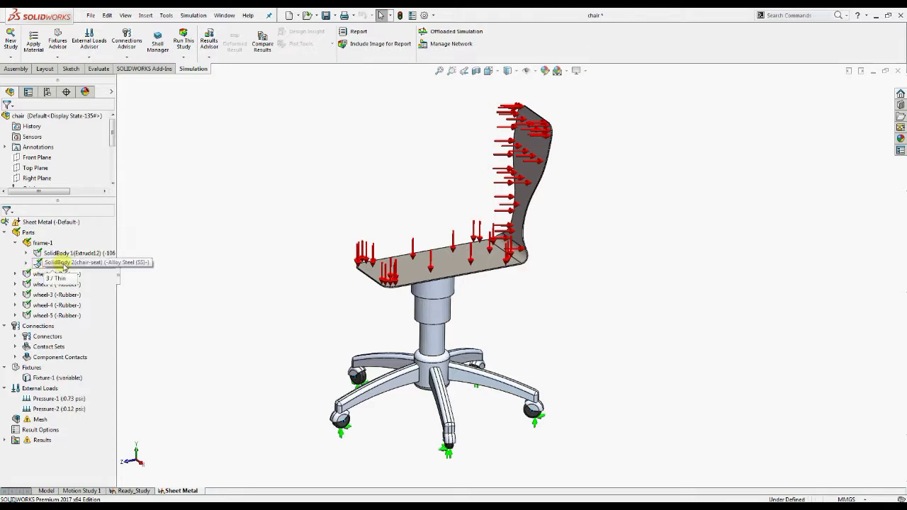
right_click(63, 265)
left_click(96, 314)
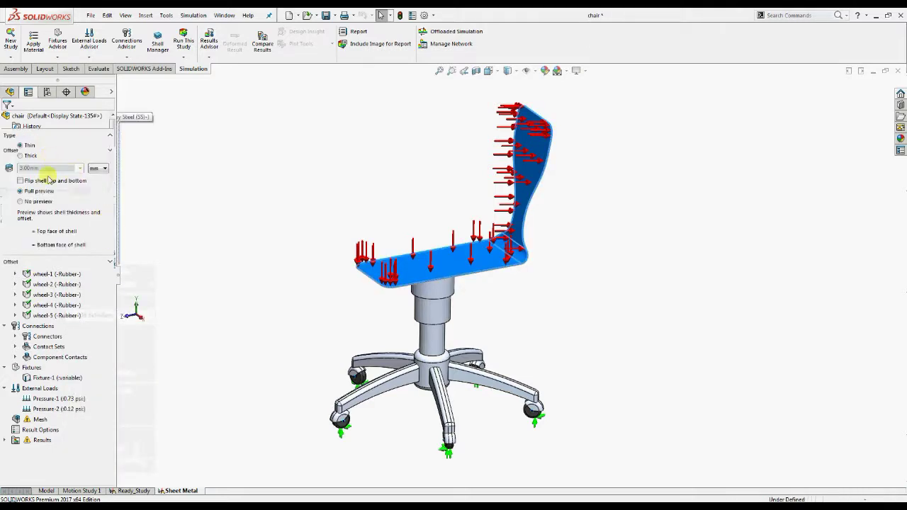
left_click(6, 118)
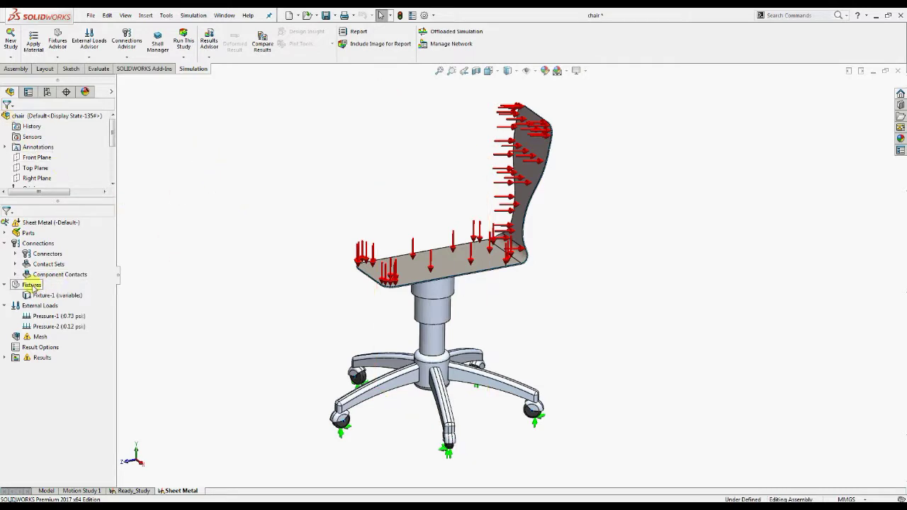
Start a new contact set under Connections with the type set to Bonded
right_click(33, 287)
left_click(36, 243)
right_click(37, 243)
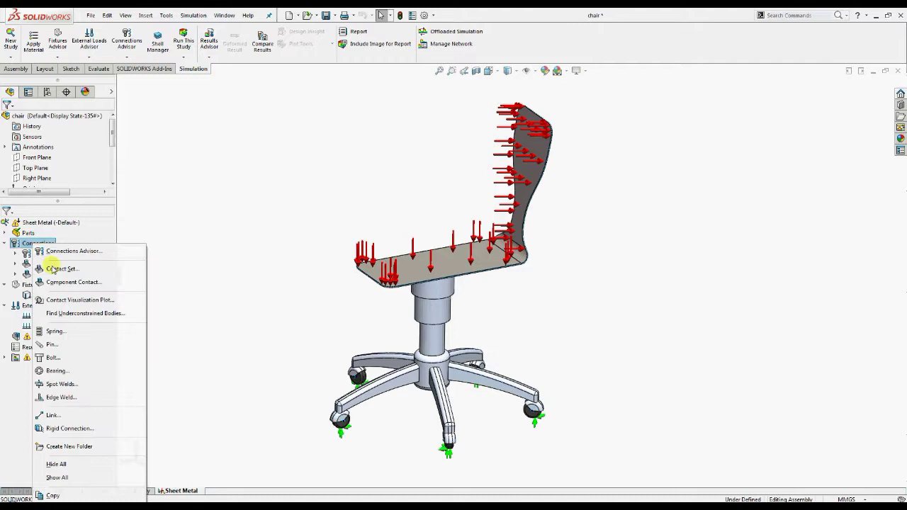
left_click(52, 269)
left_click(56, 214)
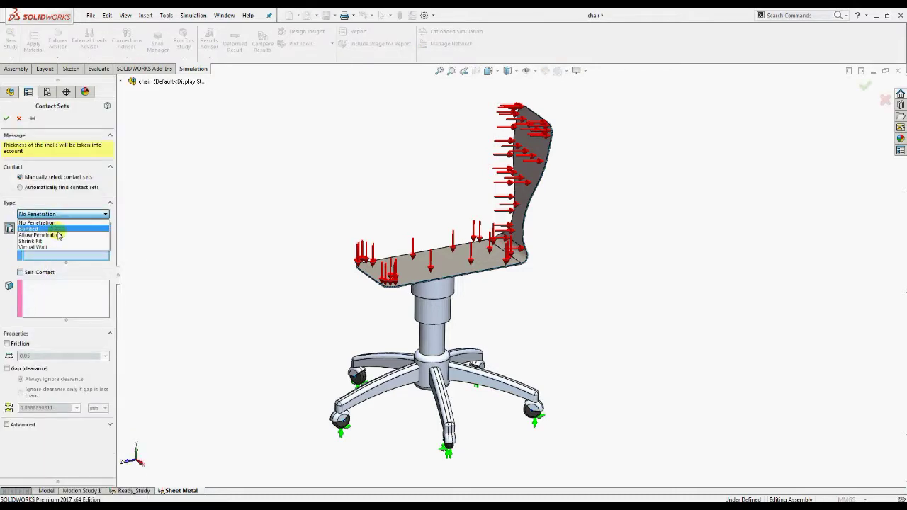
left_click(56, 228)
left_click(44, 182)
left_click(43, 197)
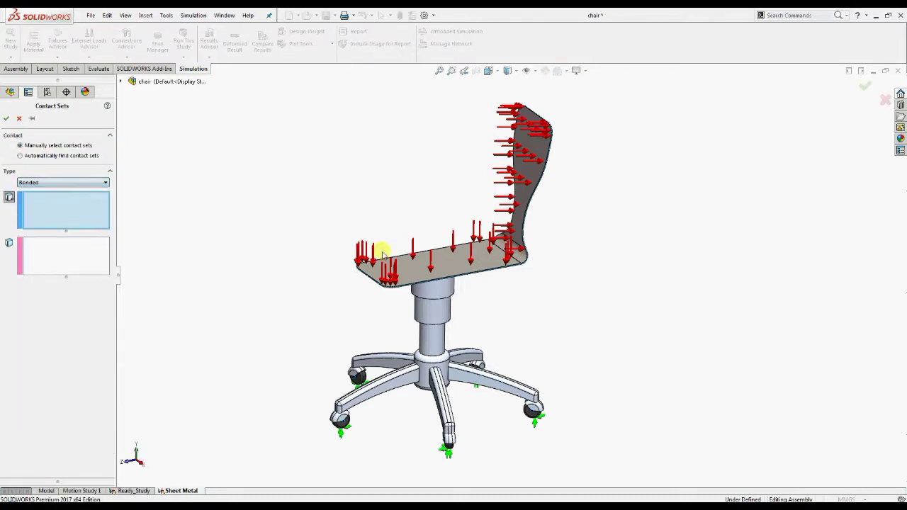
Bond the post's top face (set 1) to the seat's underside (set 2)
middle_click_drag(383, 251, 463, 233)
scroll(443, 262, "down", 5)
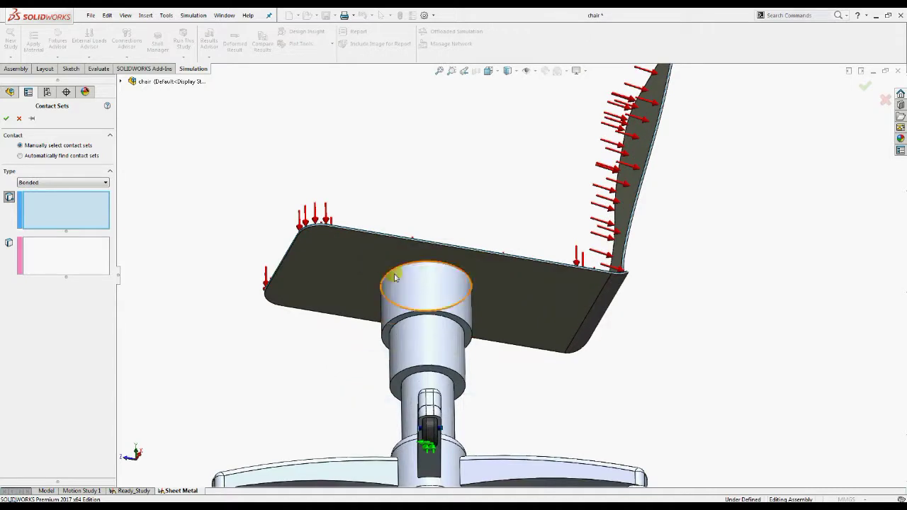
right_click(429, 279)
left_click(442, 318)
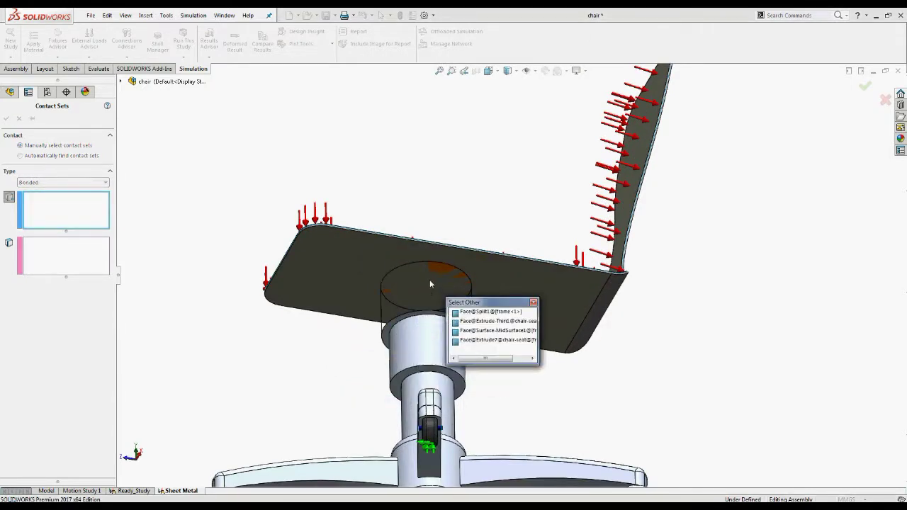
left_click(490, 311)
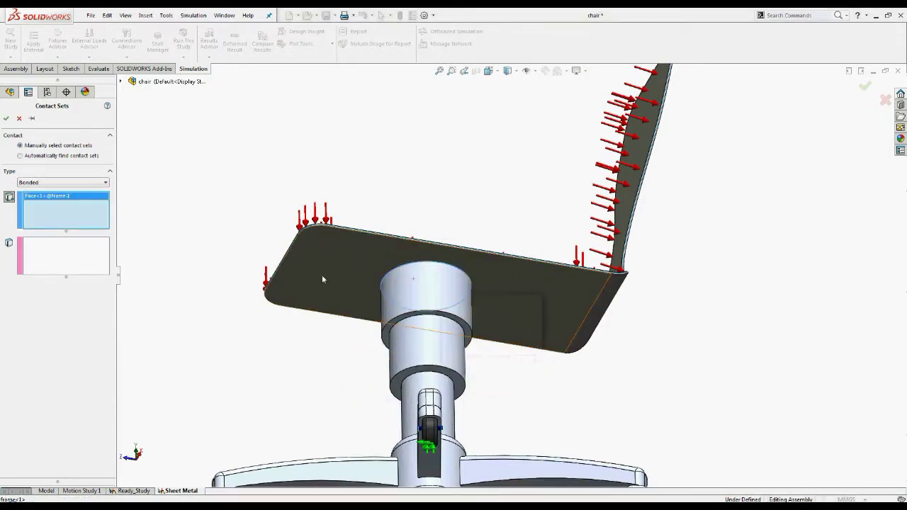
left_click(48, 254)
left_click(276, 251)
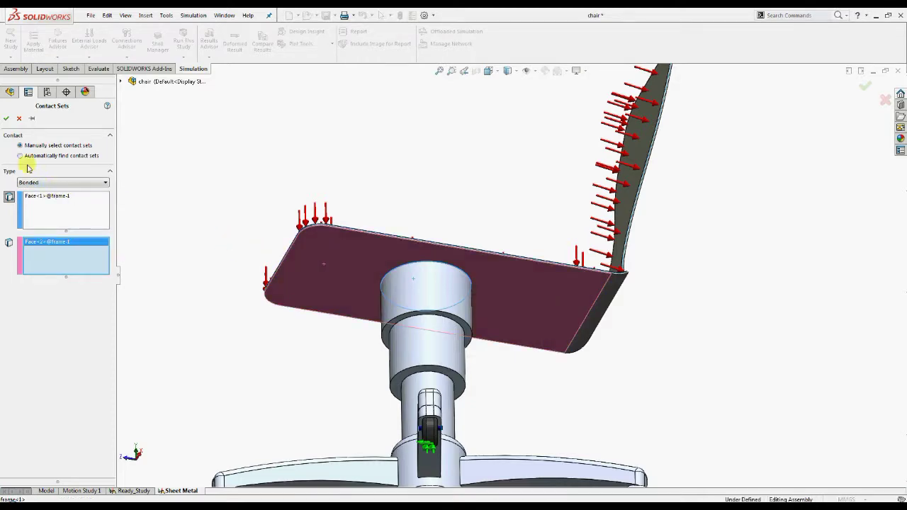
left_click(6, 120)
Generate a default-density mesh over the whole chair, including seat and backrest, and inspect it
right_click_drag(190, 208, 269, 152)
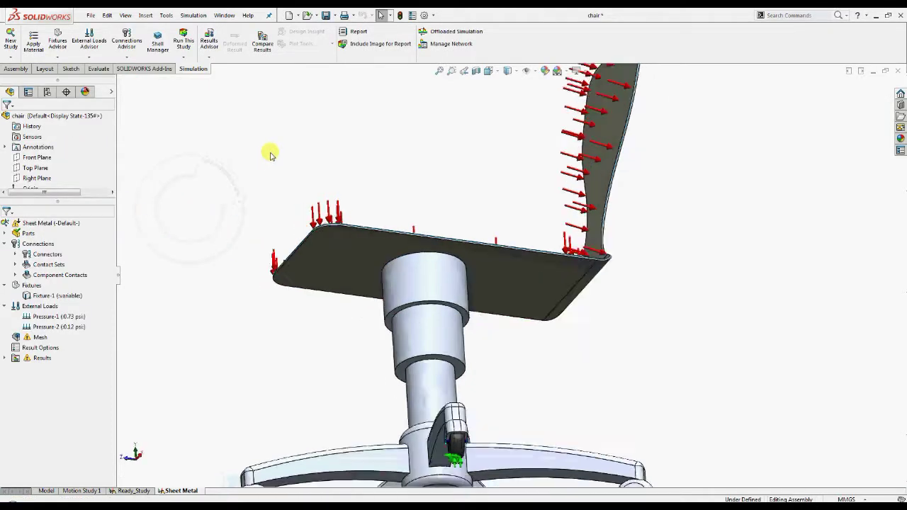
scroll(588, 264, "down", 4)
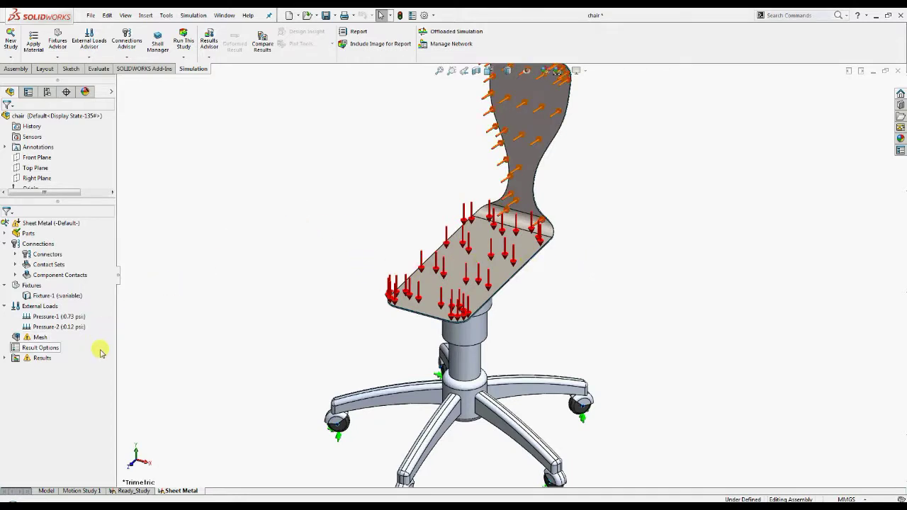
right_click(43, 337)
left_click(53, 137)
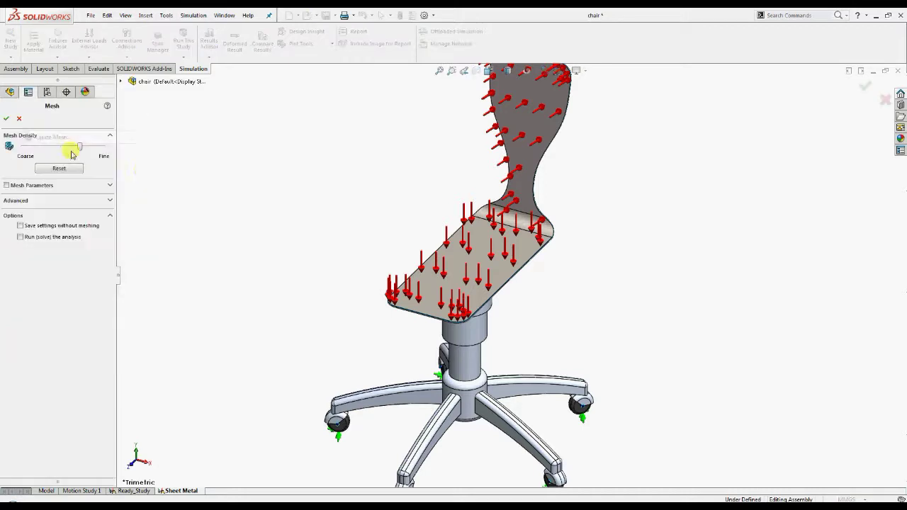
left_click(6, 119)
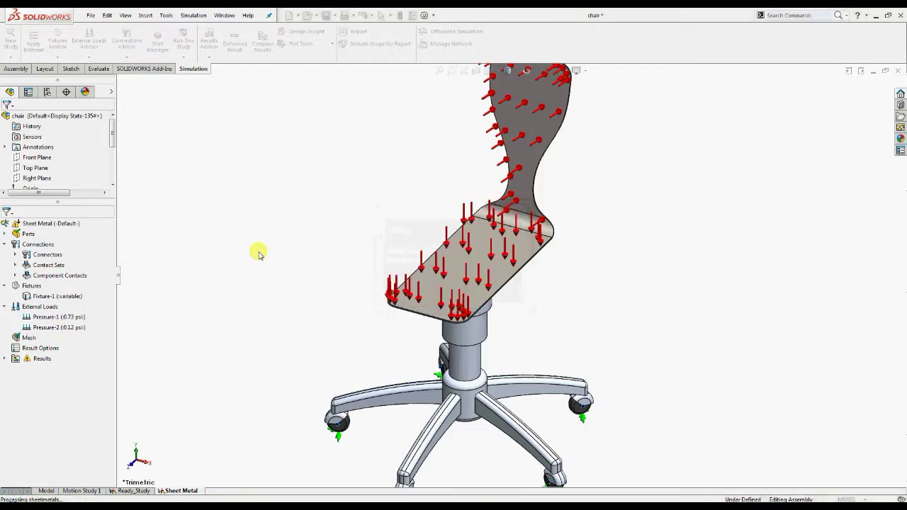
middle_click_drag(503, 334, 407, 280)
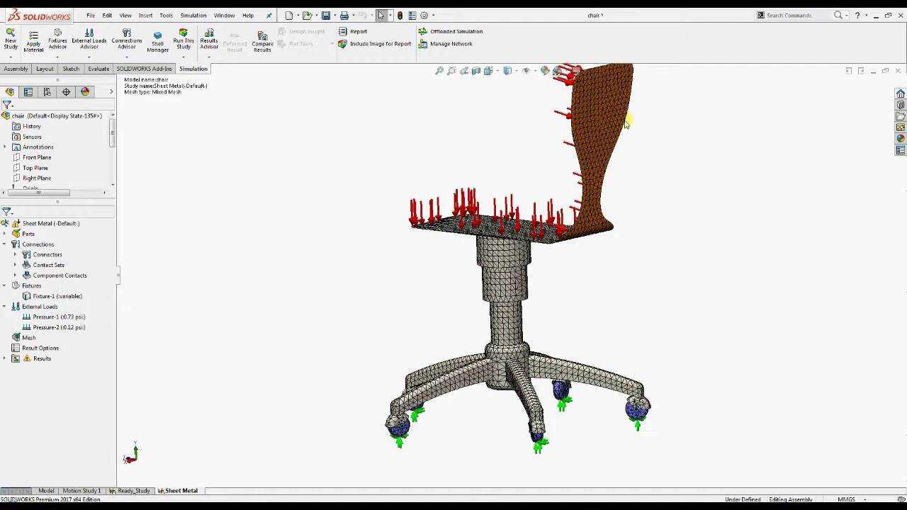
scroll(588, 238, "down", 6)
scroll(633, 267, "up", 8)
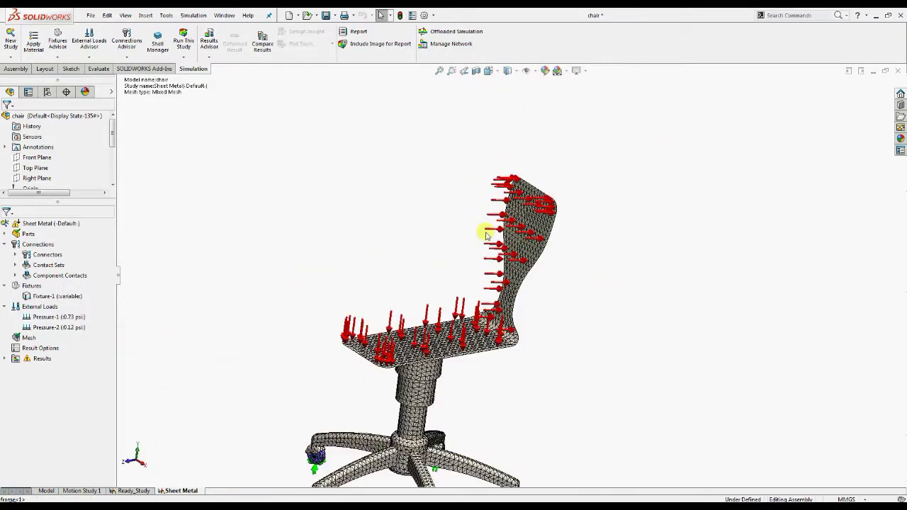
Solve the Sheet Metal study without large displacement and show Displacement1 peaking at 28.96 mm
left_click(183, 44)
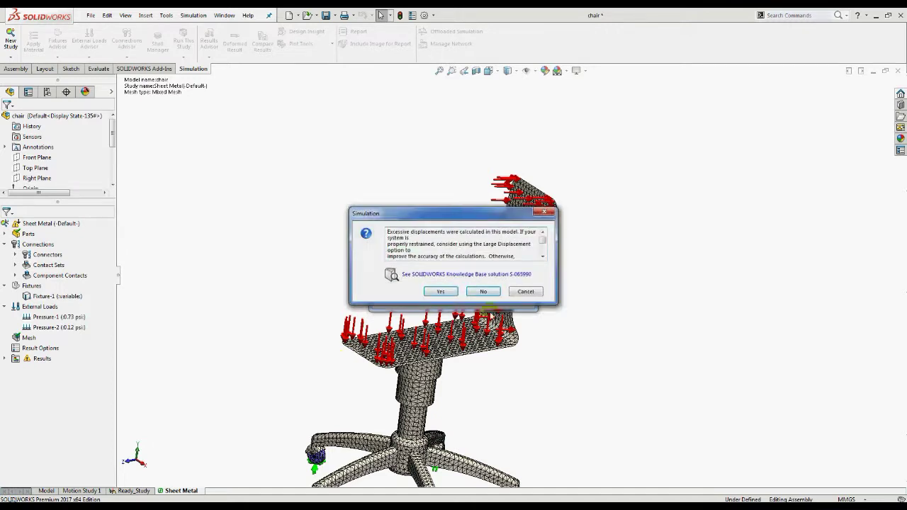
left_click(483, 291)
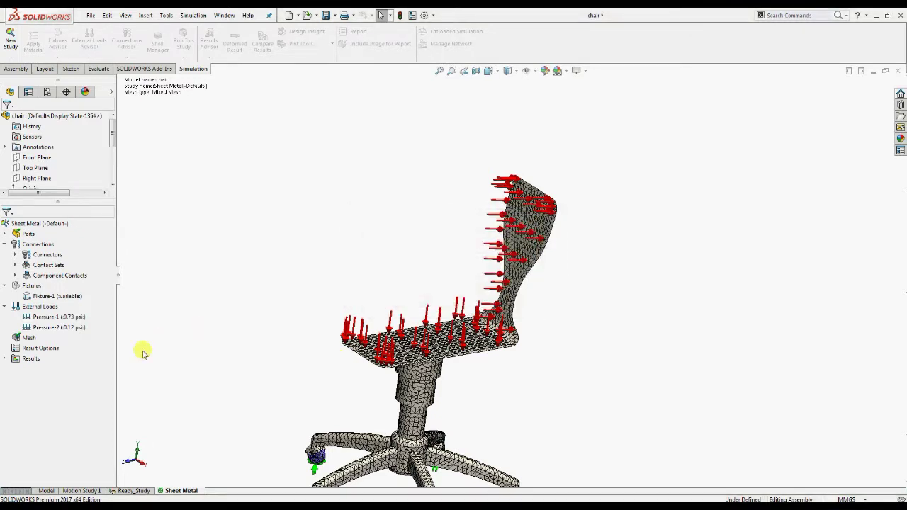
double_click(35, 381)
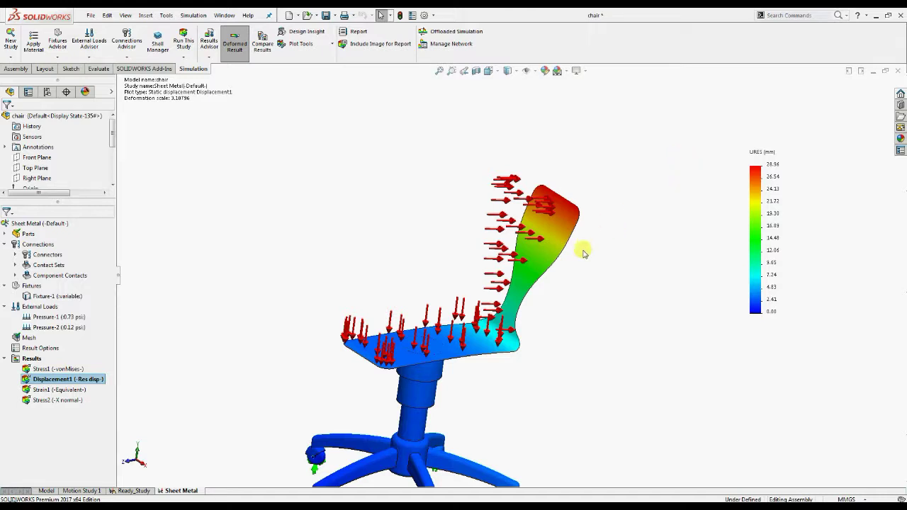
key("f")
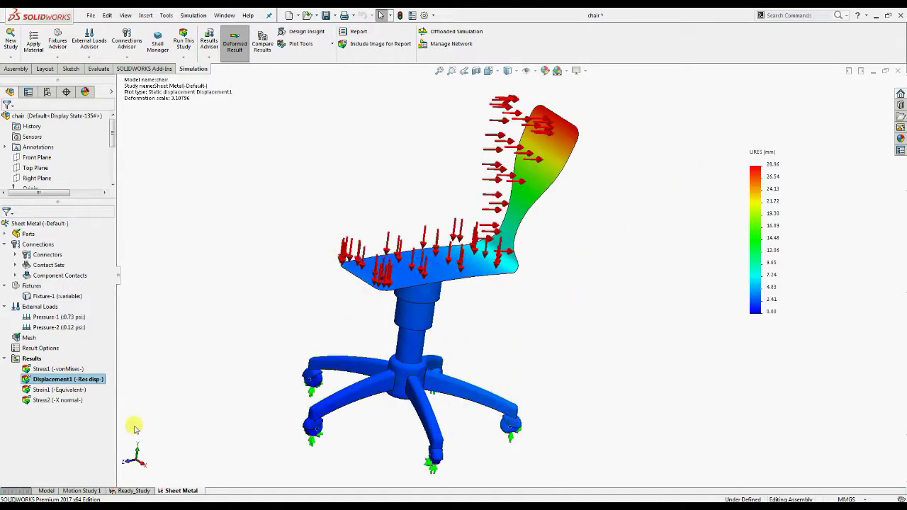
In the frame part, offset the seat face as a surface, then return to the assembly
left_click(47, 490)
left_click(57, 198)
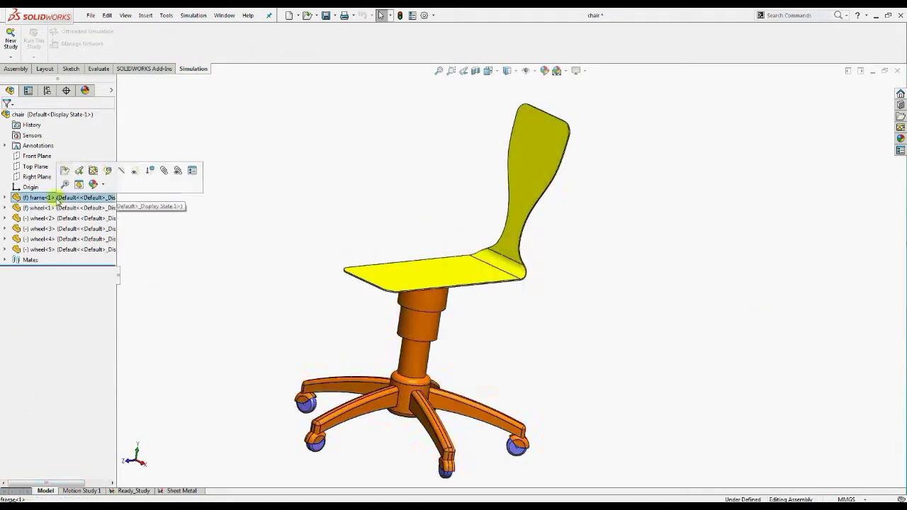
left_click(64, 170)
left_click(211, 43)
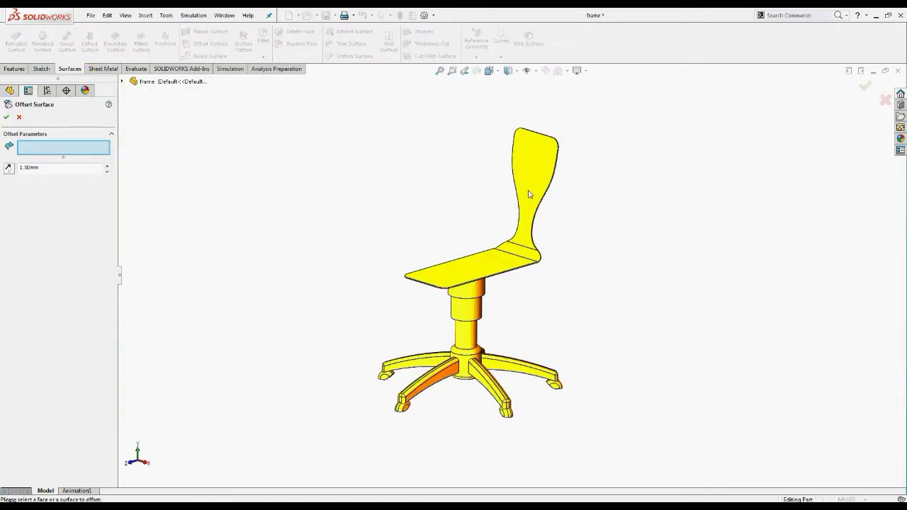
left_click(528, 194)
left_click(6, 116)
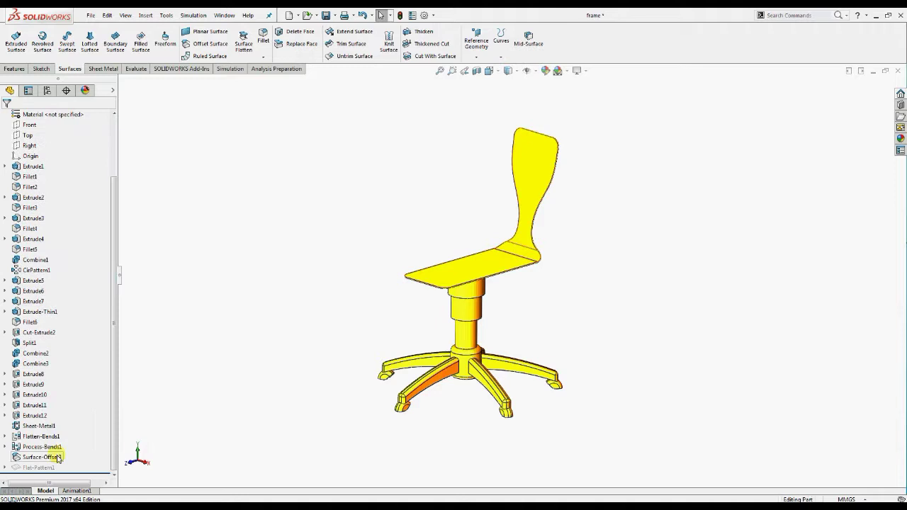
left_click(898, 70)
Copy Ready_Study into a new static study named 'Surface'
left_click_drag(128, 489, 169, 423)
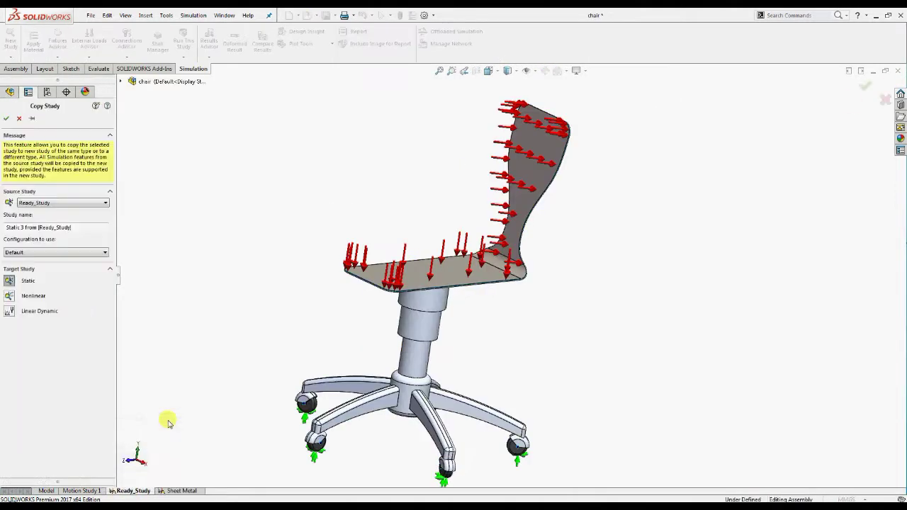
left_click_drag(83, 226, 2, 213)
type("Surface")
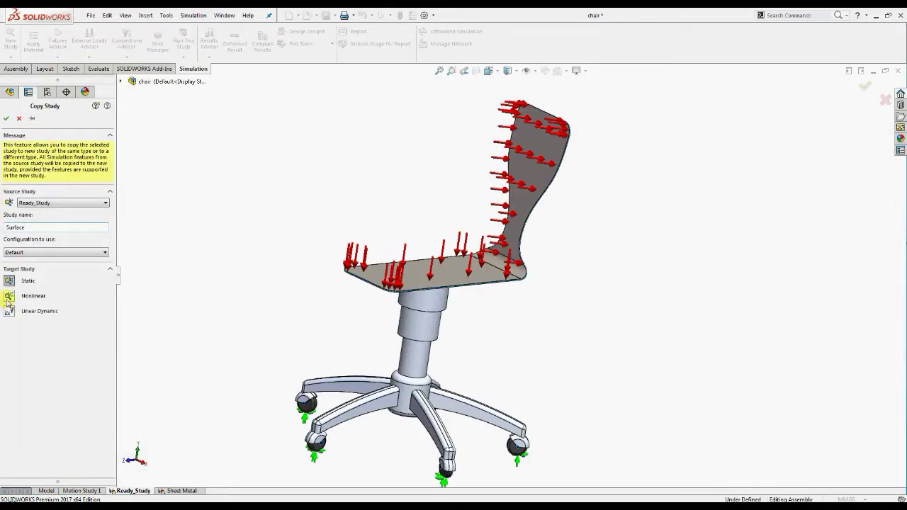
left_click(6, 119)
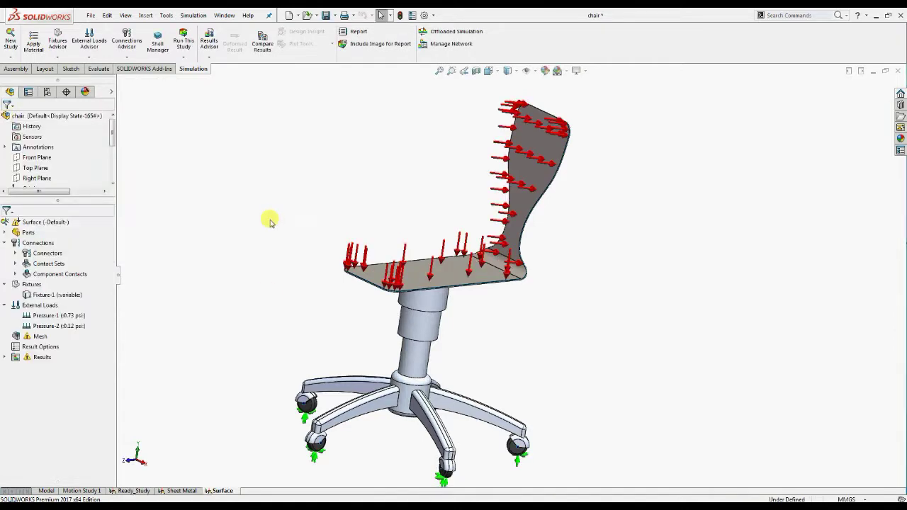
Define the offset seat surface body as a 3 mm thin shell
left_click(5, 233)
left_click(15, 242)
right_click(99, 274)
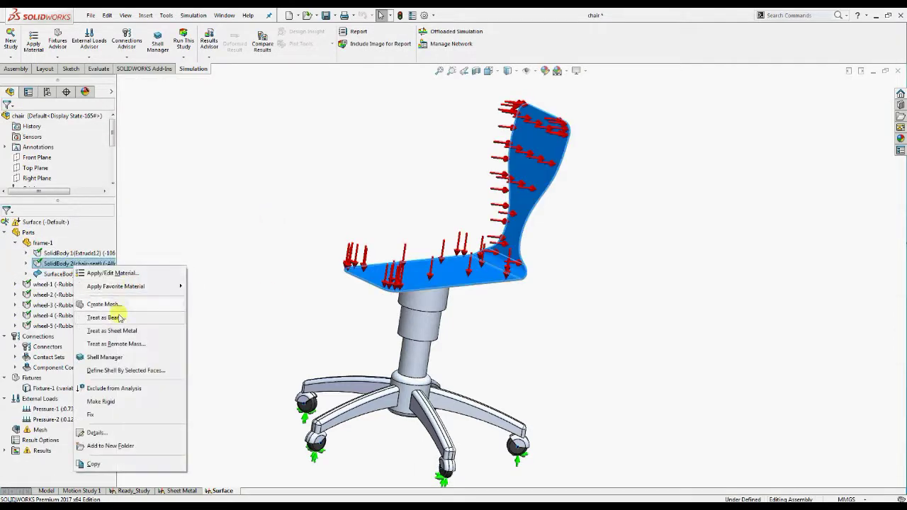
key("Escape")
right_click(63, 274)
left_click(93, 329)
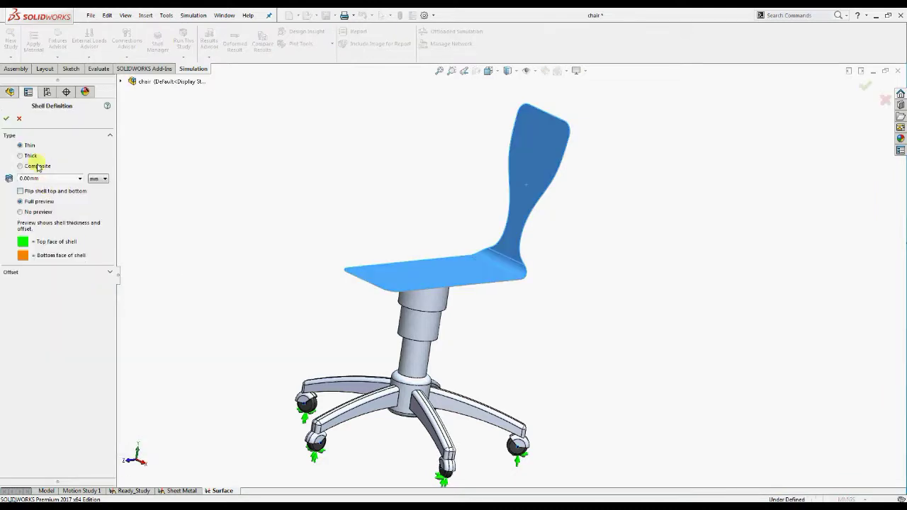
type("3")
left_click(7, 118)
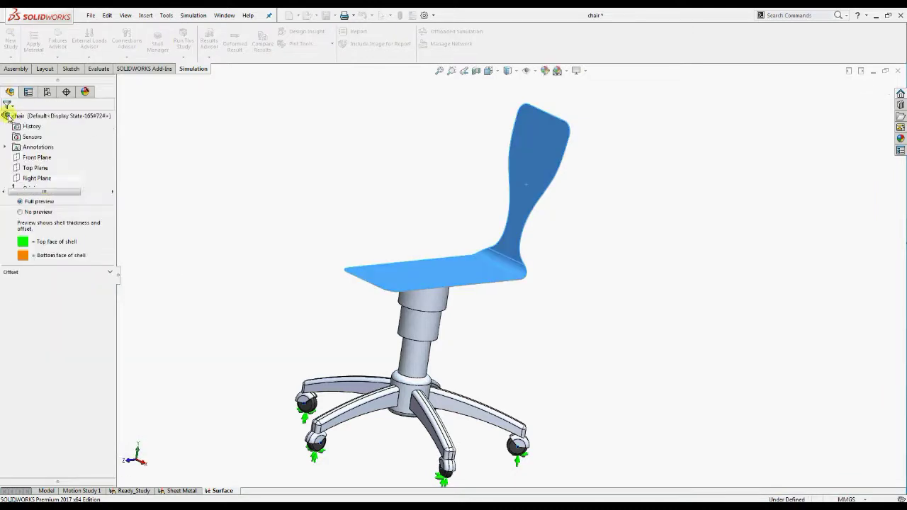
Assign a material to the seat surface shell and begin a new contact set
right_click(99, 274)
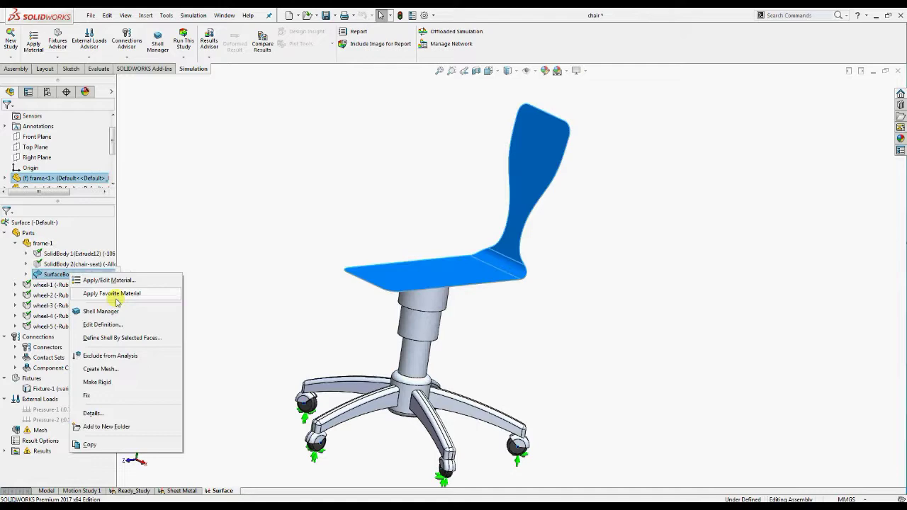
left_click(205, 280)
scroll(90, 141, "down", 2)
left_click(68, 222)
left_click(197, 281)
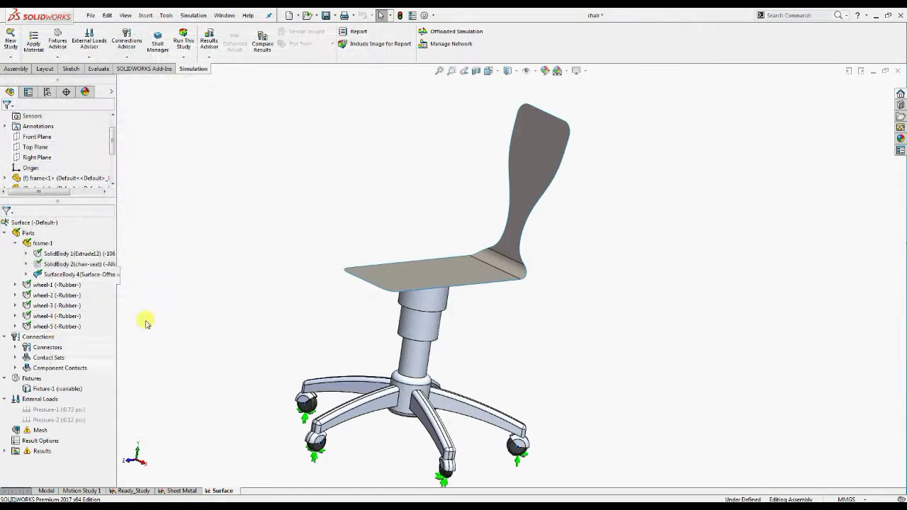
right_click(89, 338)
left_click(71, 45)
Create a Bonded contact set joining the post's top face to the seat surface
left_click(62, 214)
left_click(29, 229)
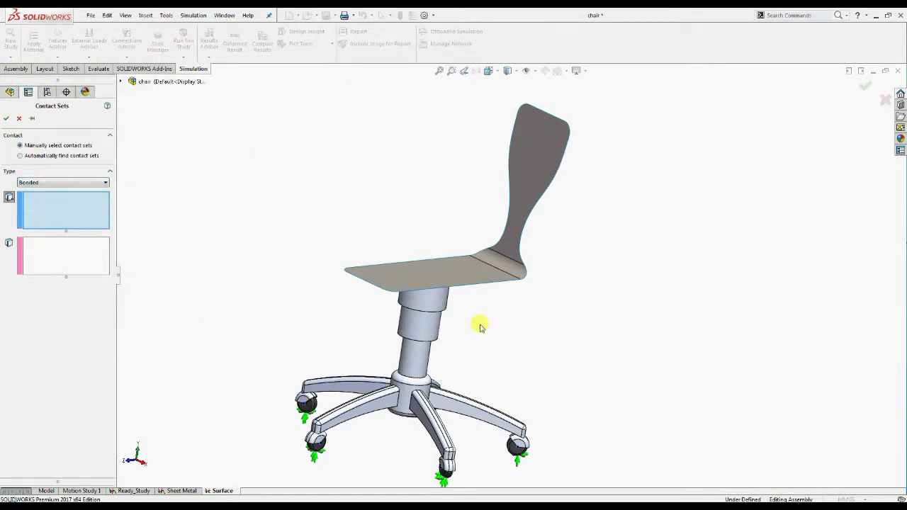
scroll(477, 324, "down", 5)
right_click(435, 257)
left_click(441, 263)
left_click(309, 222)
key("Return")
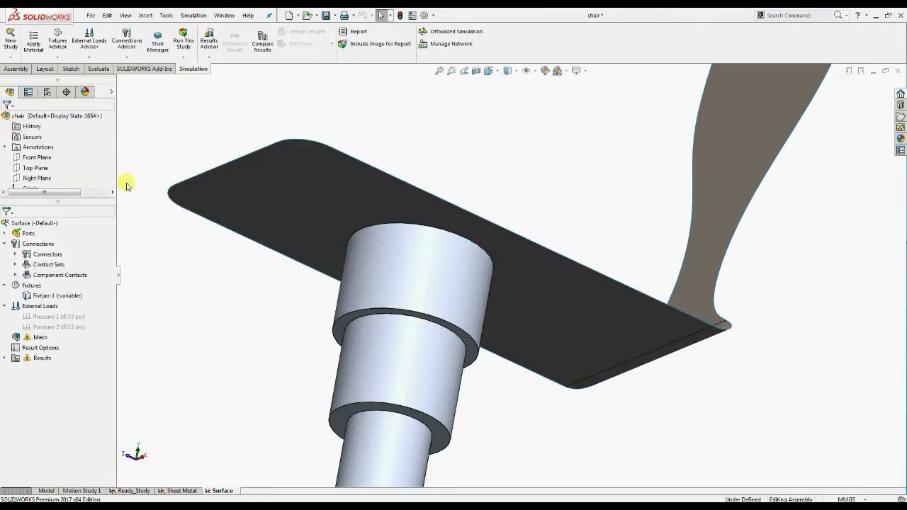
Show all external loads on the chair and run the Surface study
right_click(70, 328)
left_click(89, 347)
left_click(184, 39)
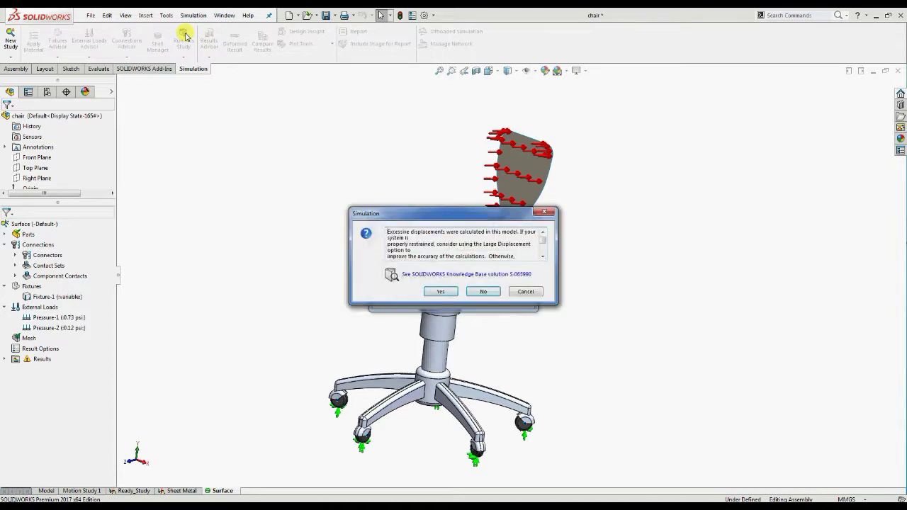
Decline Large Displacement and display Displacement1, peaking at 28.96 mm at the backrest top
left_click(489, 292)
double_click(50, 380)
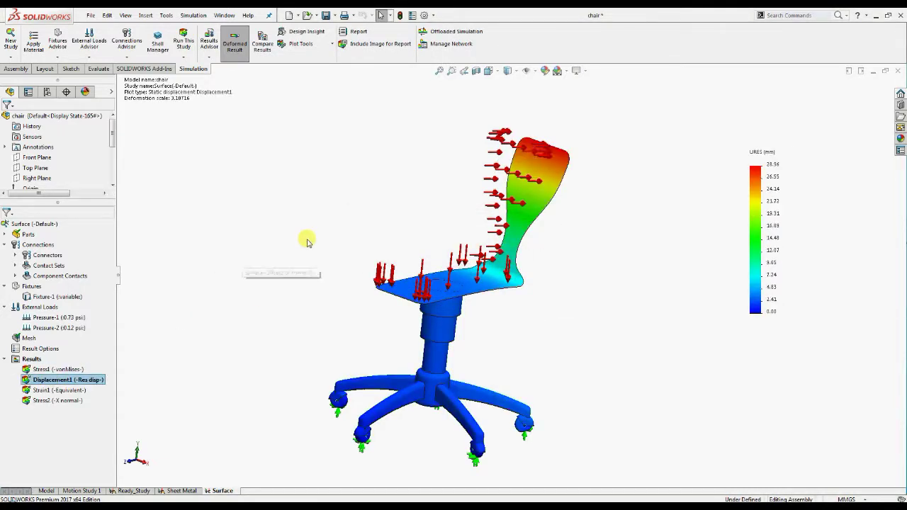